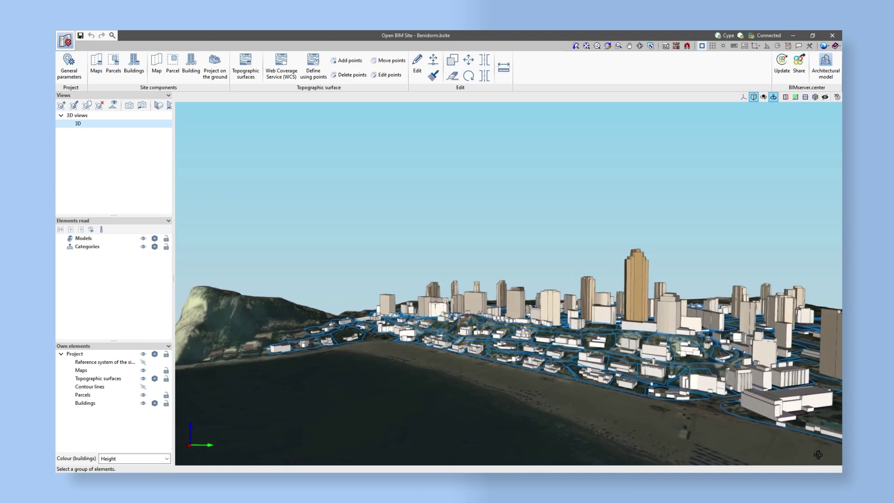
- Orbit the 3D city model to inspect the buildings around the site
drag(818, 455, 787, 455)
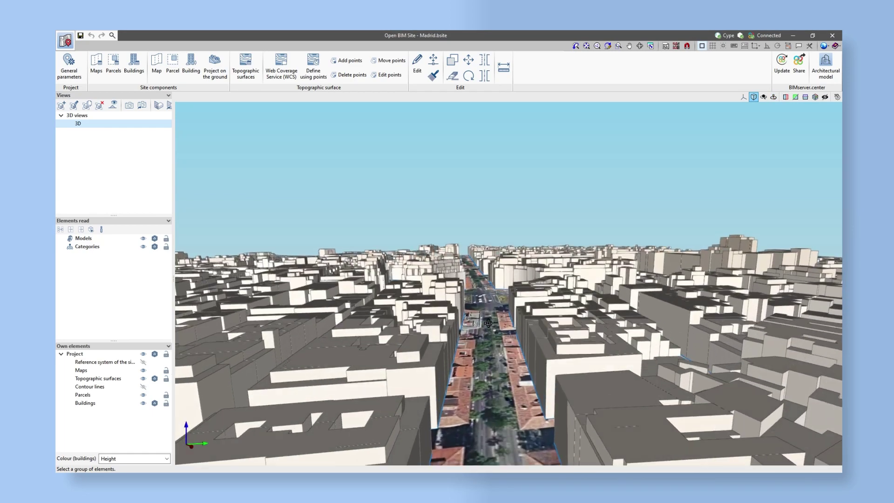
drag(512, 337, 464, 337)
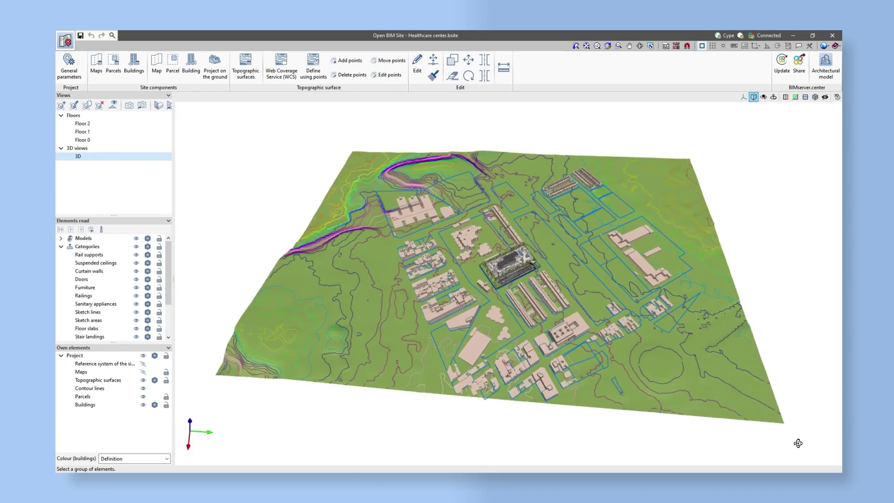
drag(798, 443, 349, 403)
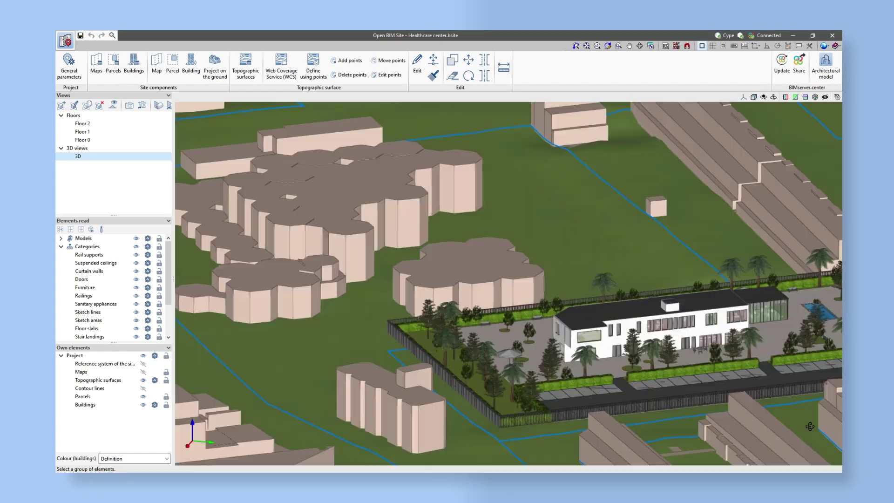
drag(774, 429, 688, 427)
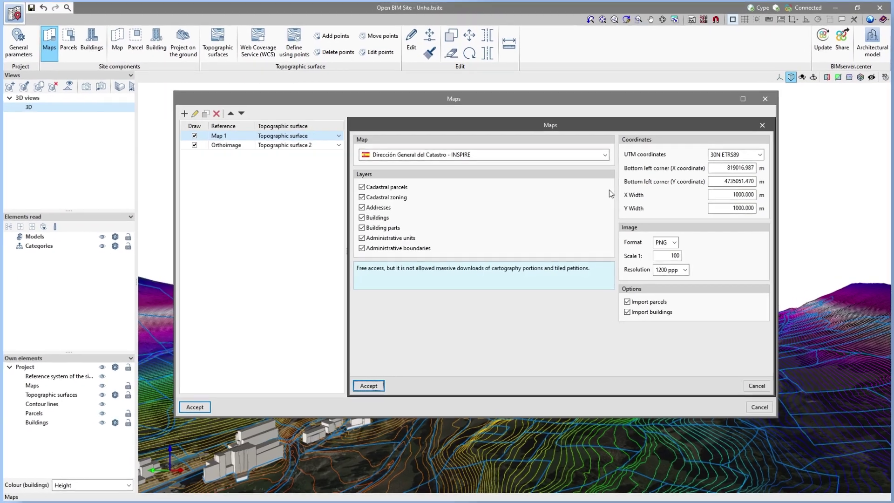
- Load the Catastro INSPIRE map for Map 1, then review the terrain source options
click(606, 155)
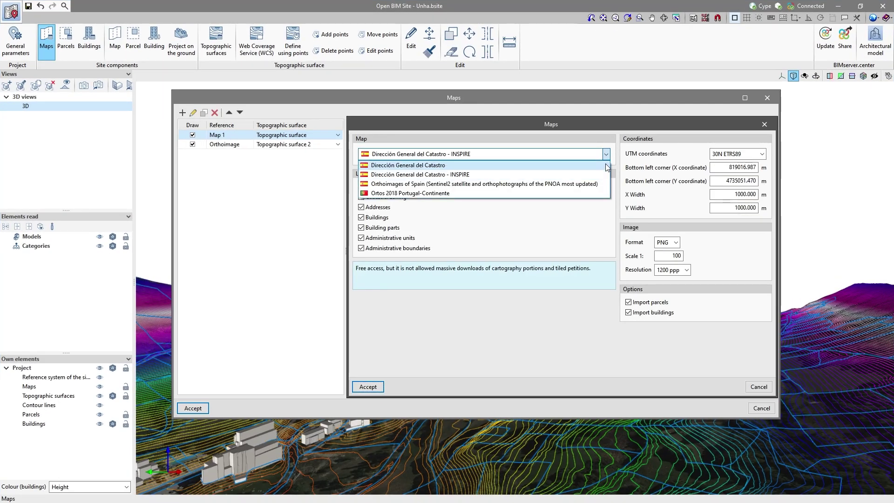
click(601, 211)
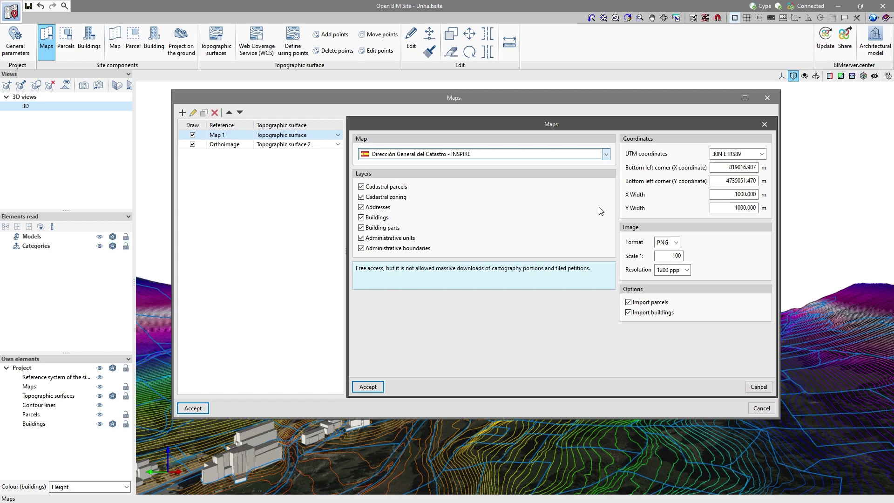
click(368, 387)
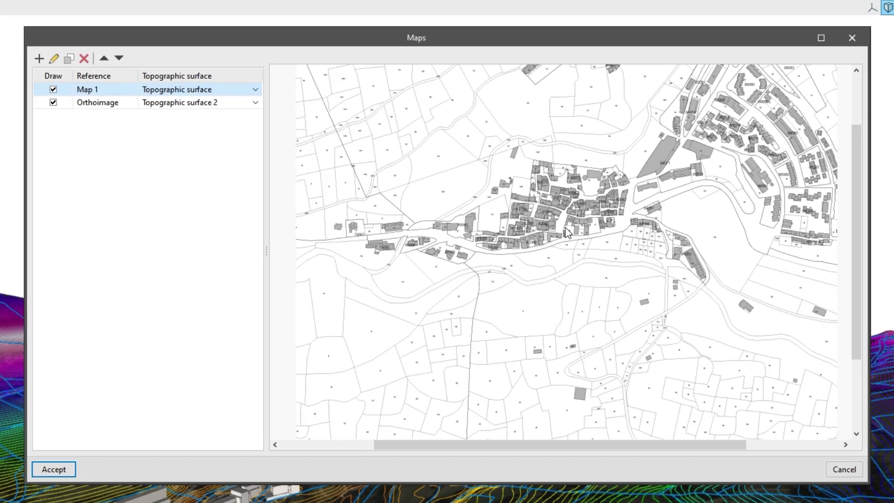
scroll(567, 232, up, 5)
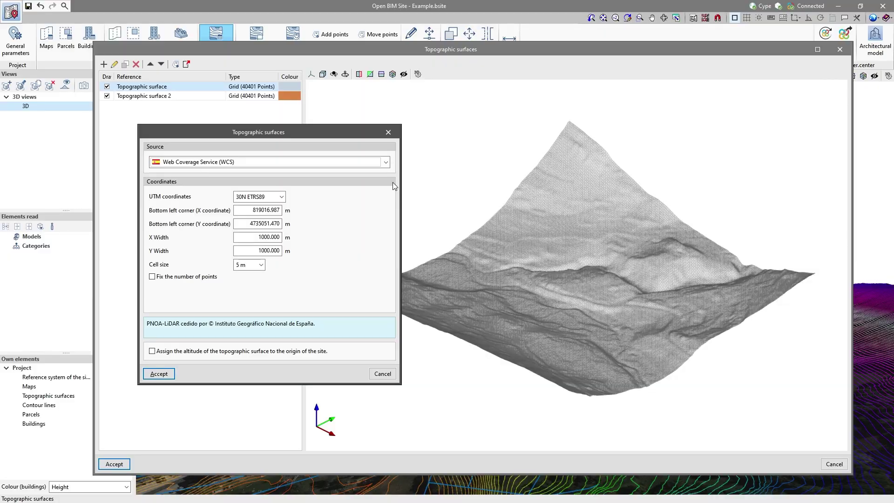
click(386, 163)
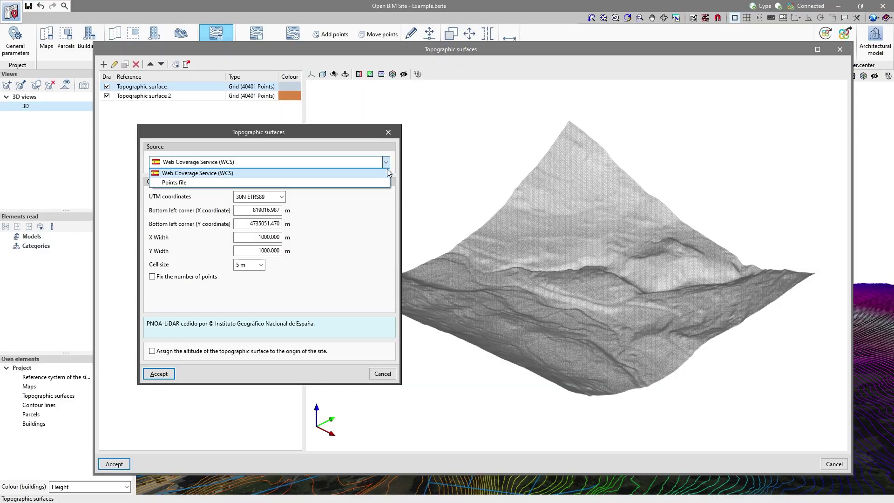
- Keep WCS as the terrain source, then enter ALTEA as the town in General parameters
click(385, 199)
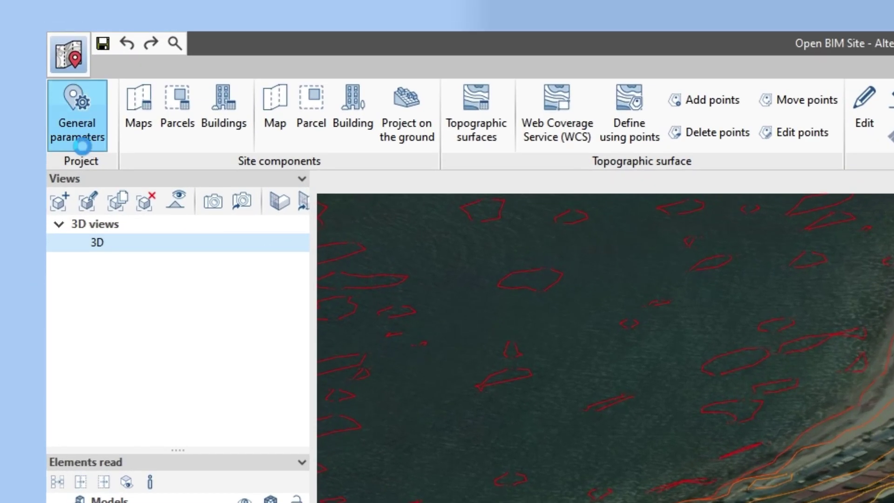
click(20, 55)
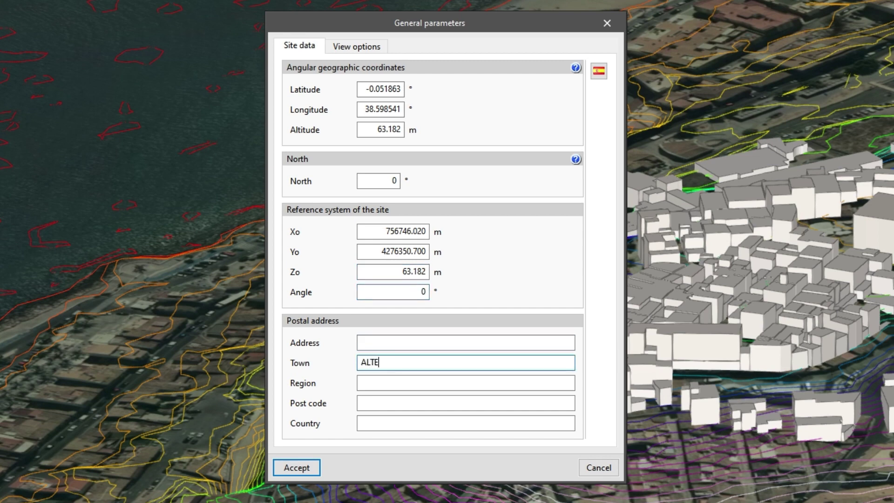
text(A)
key(Tab)
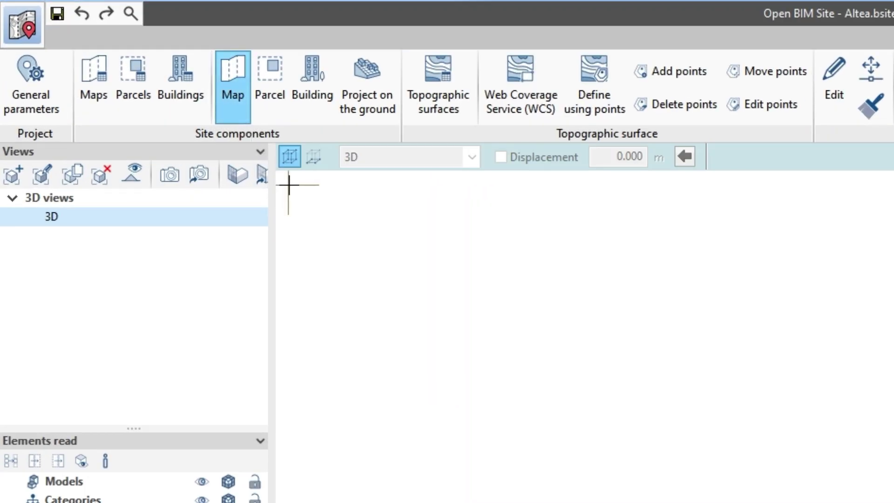
- Draw a map rectangle around the site origin, name it MAP 1, and load it
click(289, 185)
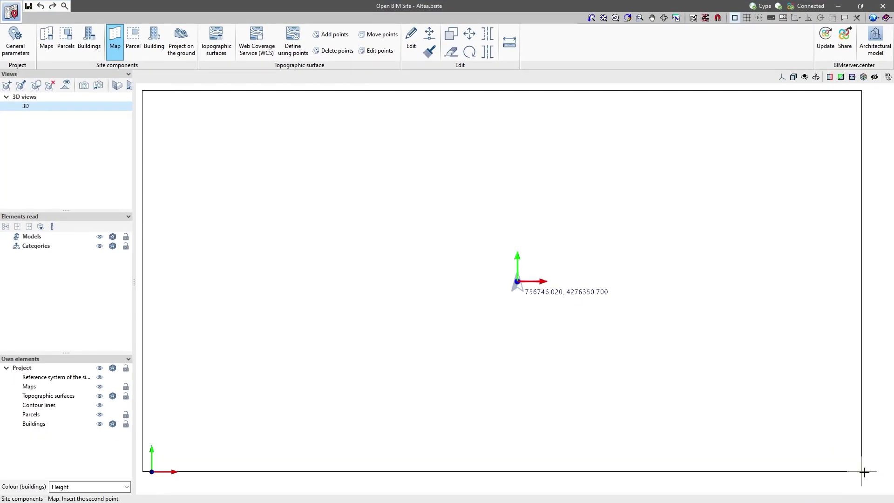
click(864, 472)
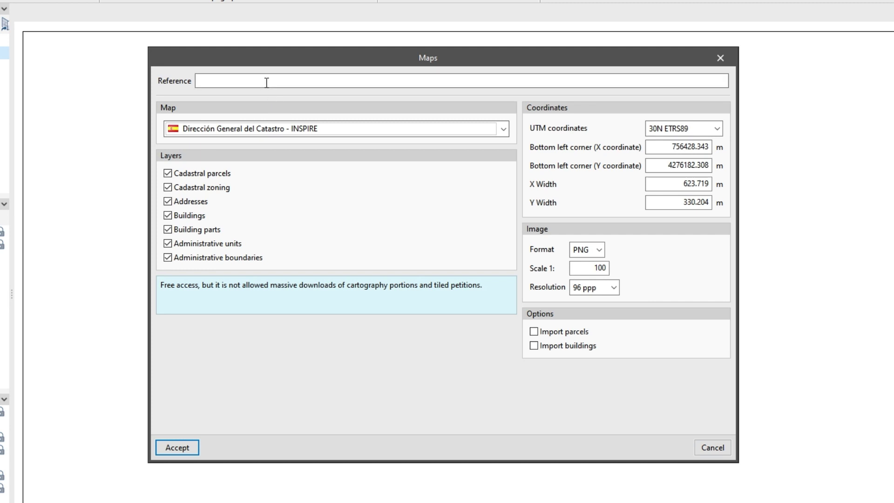
click(267, 83)
text(MAP 1)
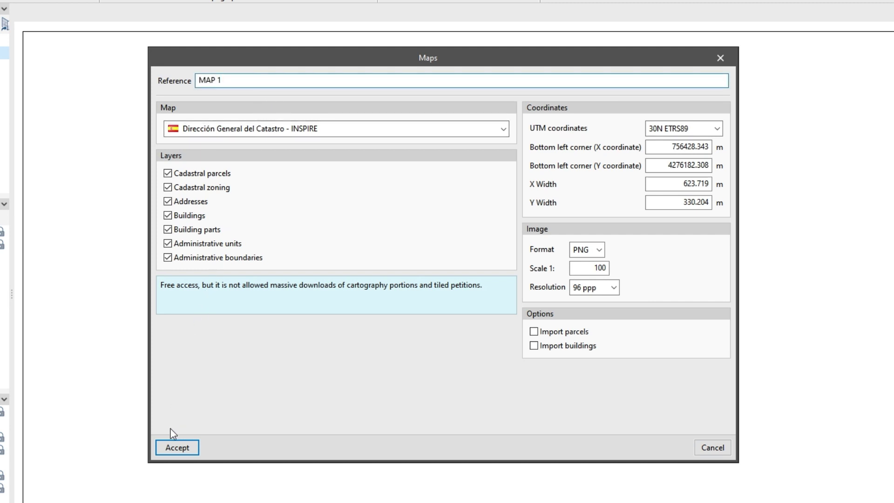
click(176, 446)
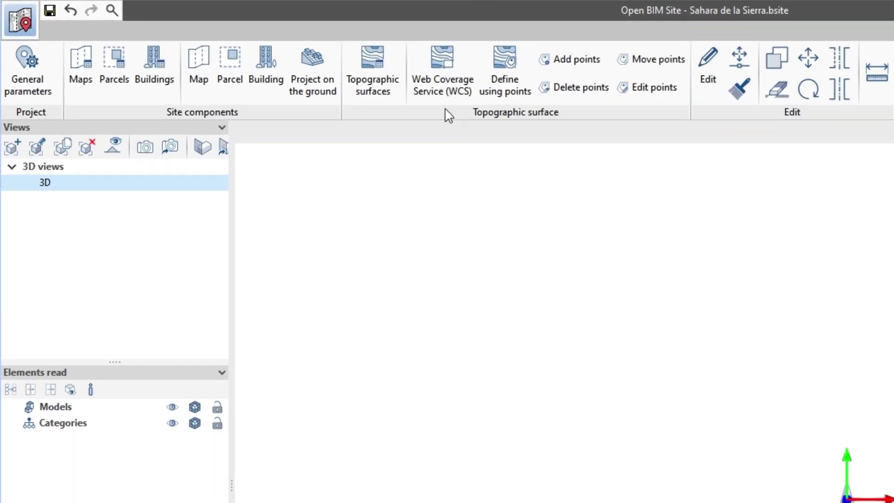
- Load Topographic surface 1 from WCS over a picked rectangle and display its contour lines
click(442, 91)
click(275, 160)
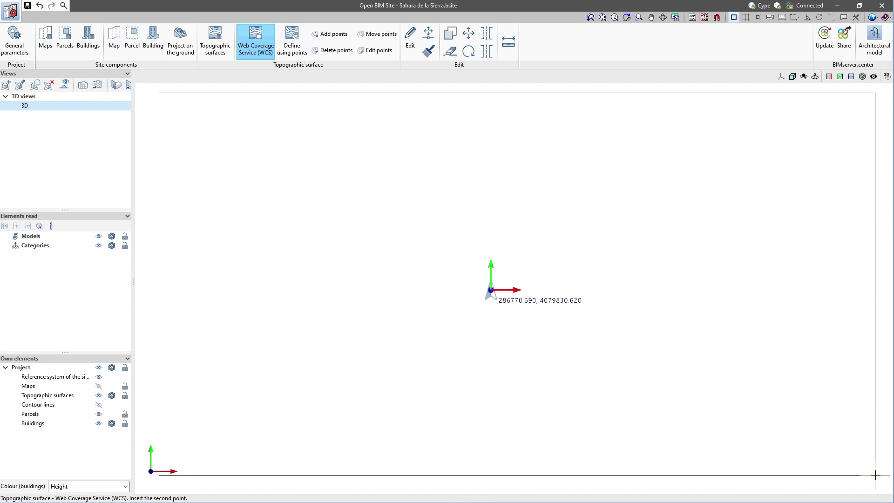
click(875, 475)
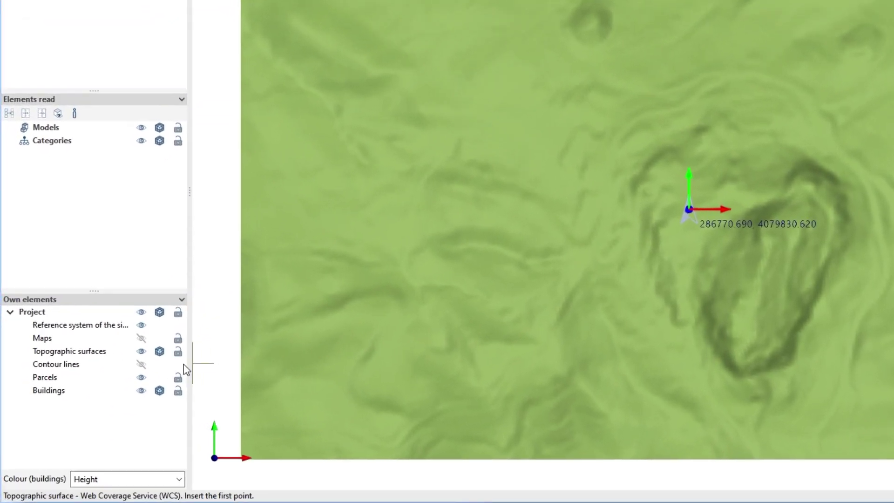
click(143, 364)
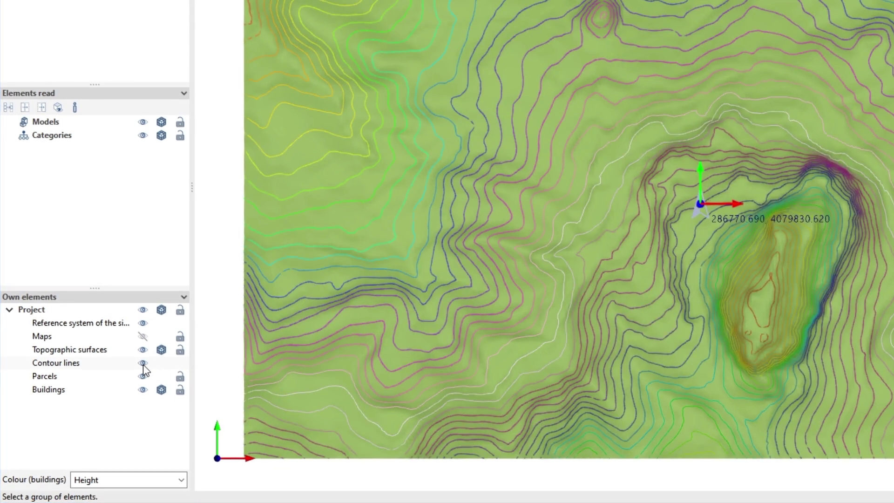
middle_drag(210, 387, 657, 271)
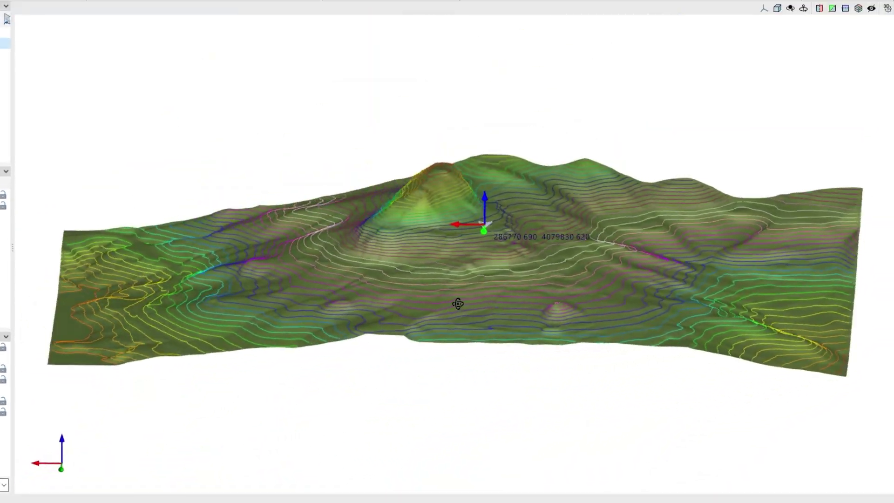
middle_drag(458, 304, 539, 301)
- Create a new topographic surface from a points file and import its 22000-point mesh
click(216, 41)
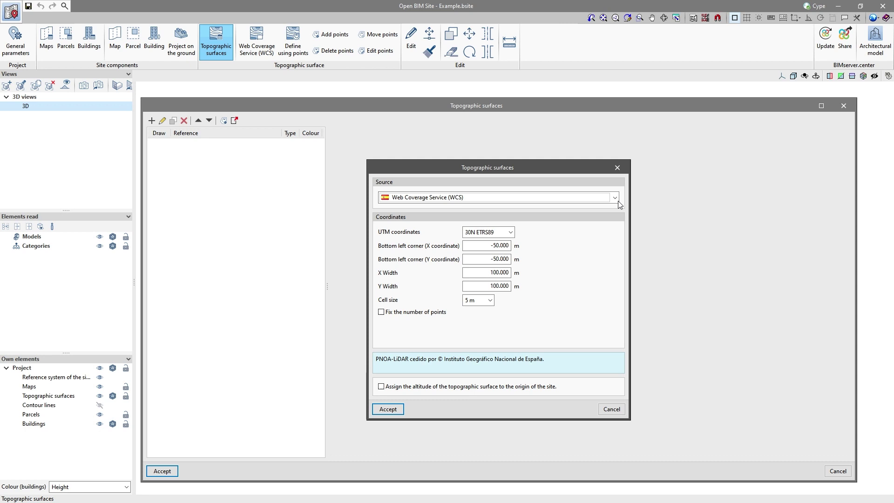
click(615, 198)
click(615, 218)
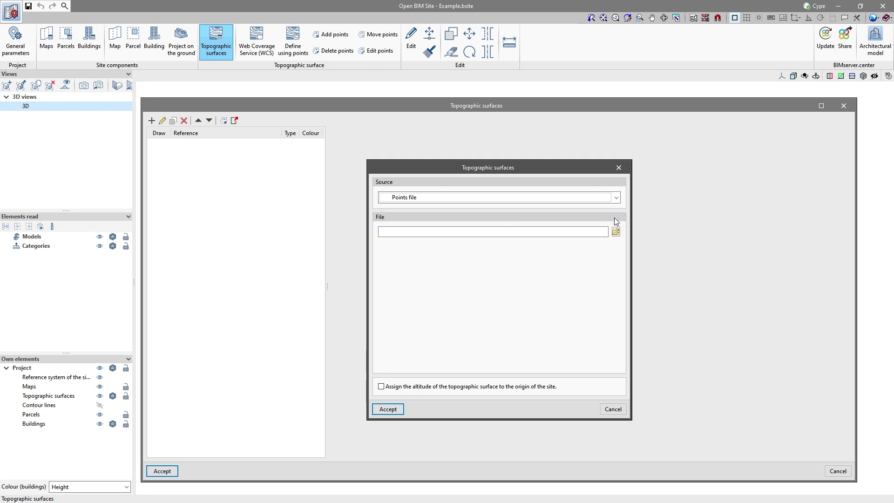
click(620, 236)
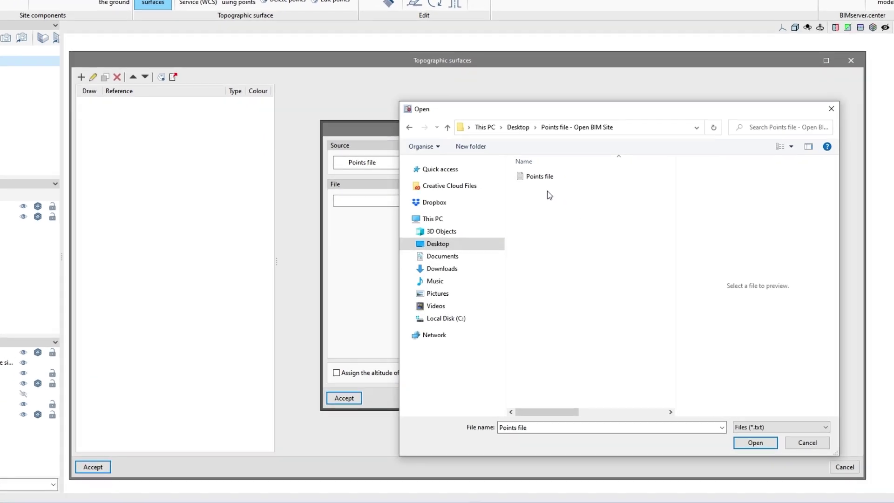
click(566, 212)
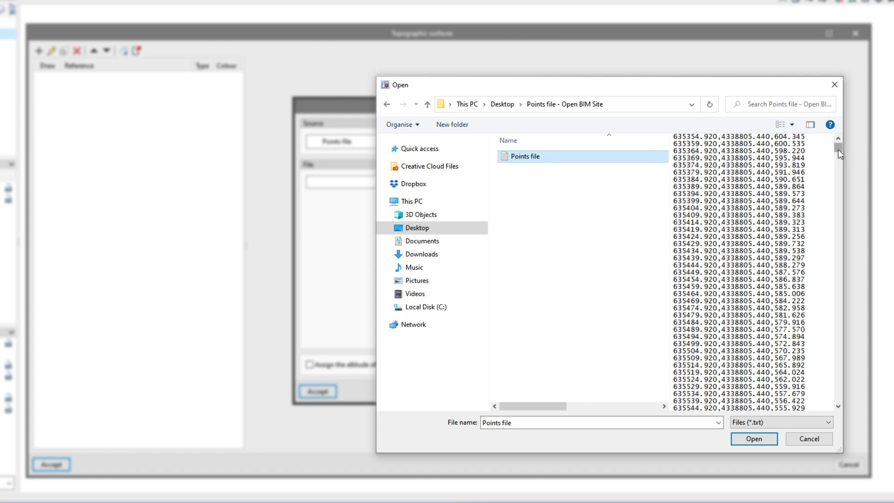
drag(838, 149, 839, 160)
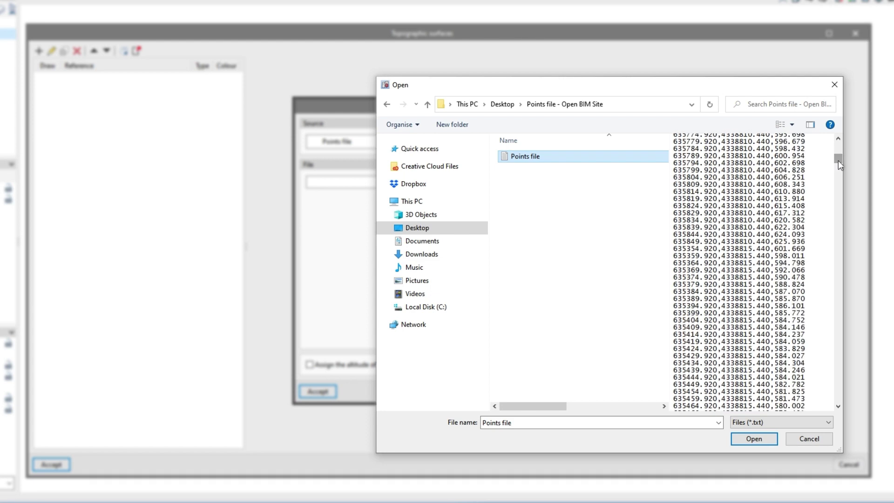
click(743, 440)
click(331, 393)
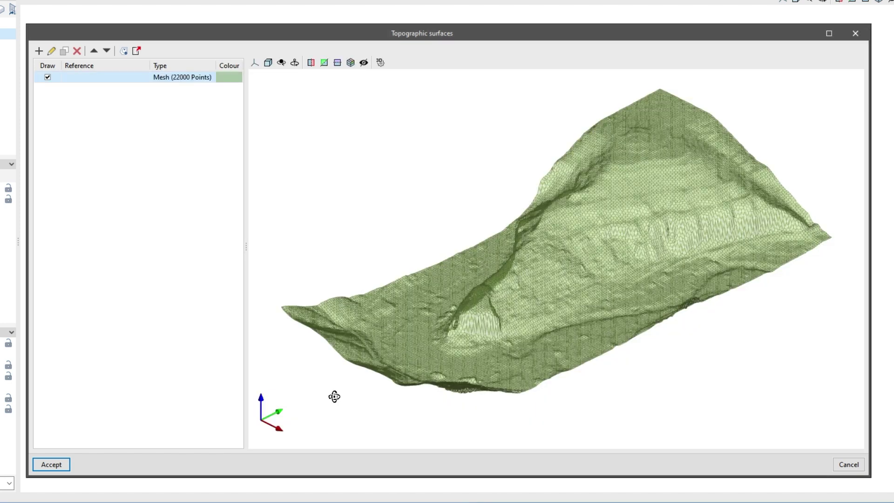
middle_drag(336, 396, 548, 397)
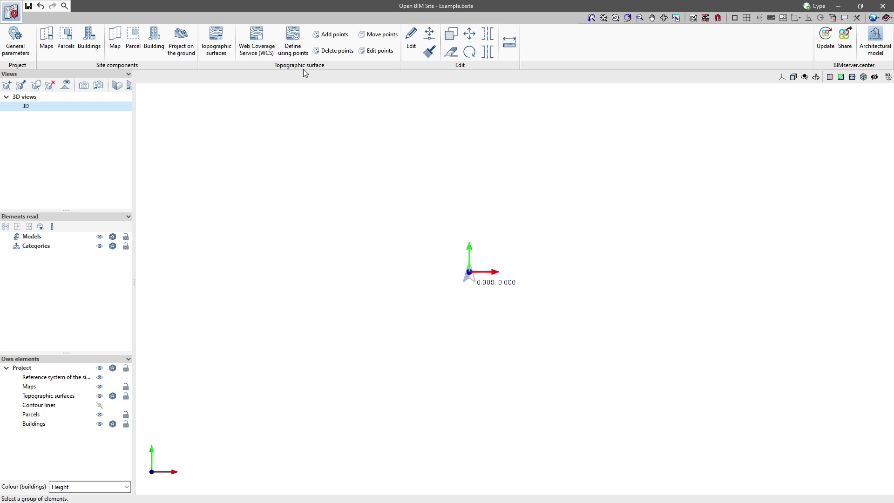
- Define a green terrain surface by placing points in the 3D view, then inspect it
click(287, 52)
click(207, 121)
click(254, 118)
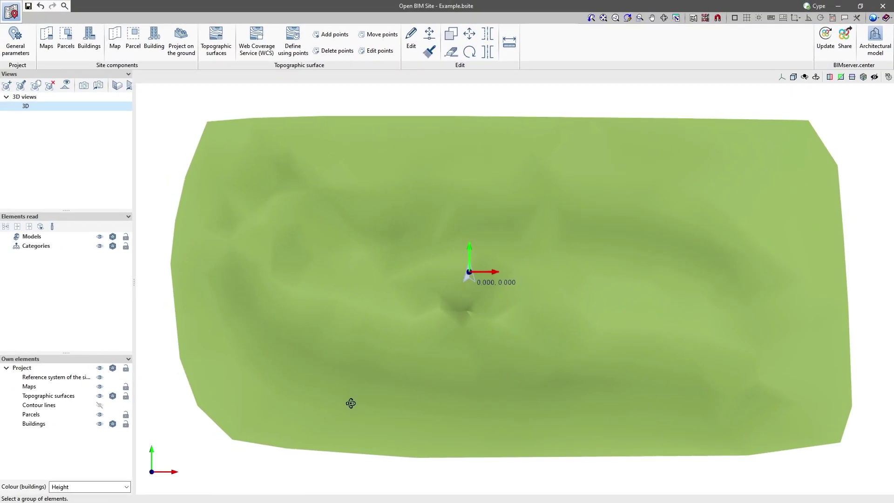
shift+middle_drag(351, 404, 664, 331)
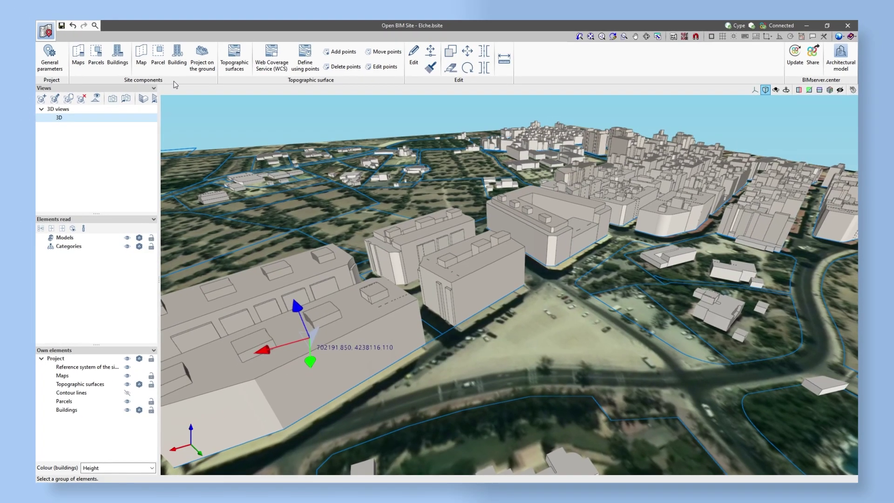
- Draw a tall building's footprint on the empty triangular lot and confirm its height
click(158, 66)
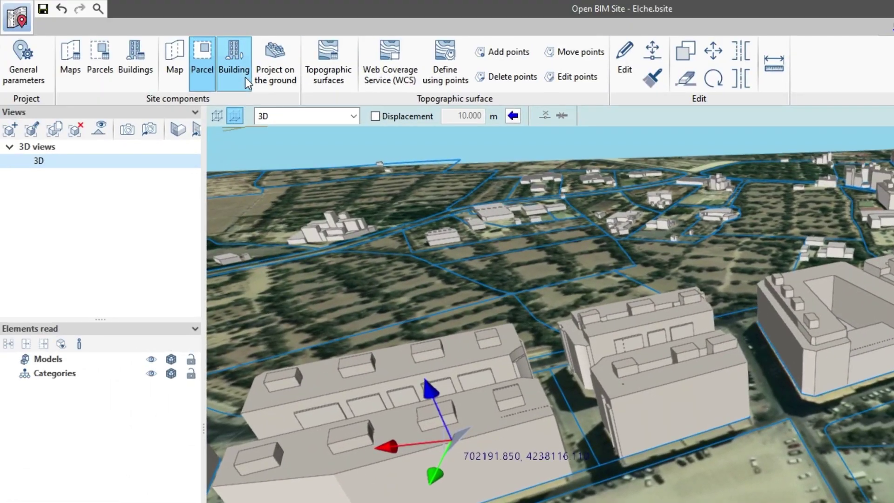
click(245, 77)
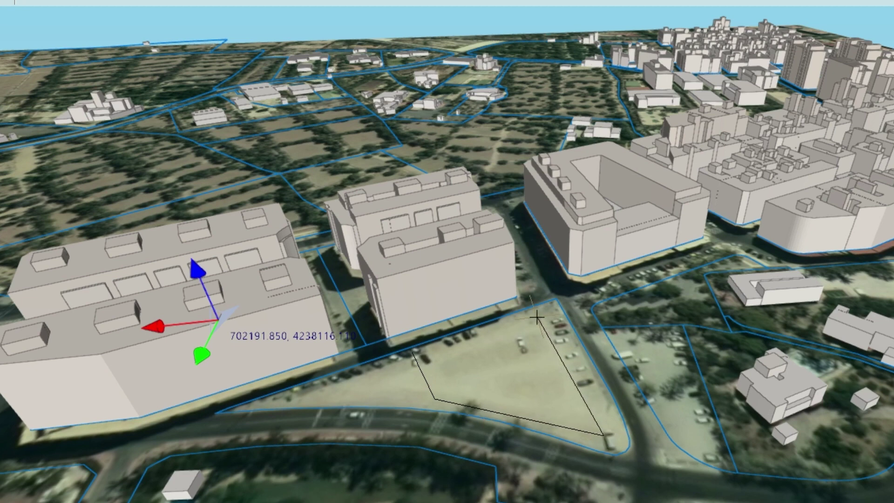
click(414, 354)
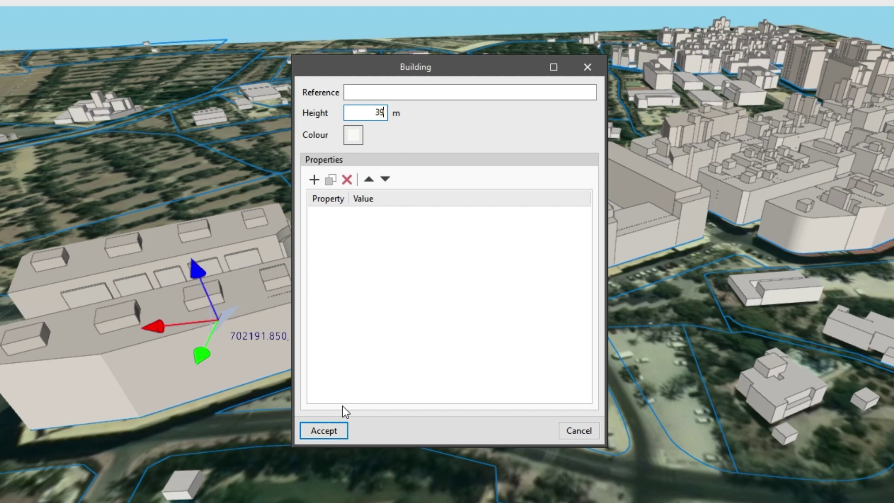
click(324, 431)
middle_drag(328, 428, 315, 410)
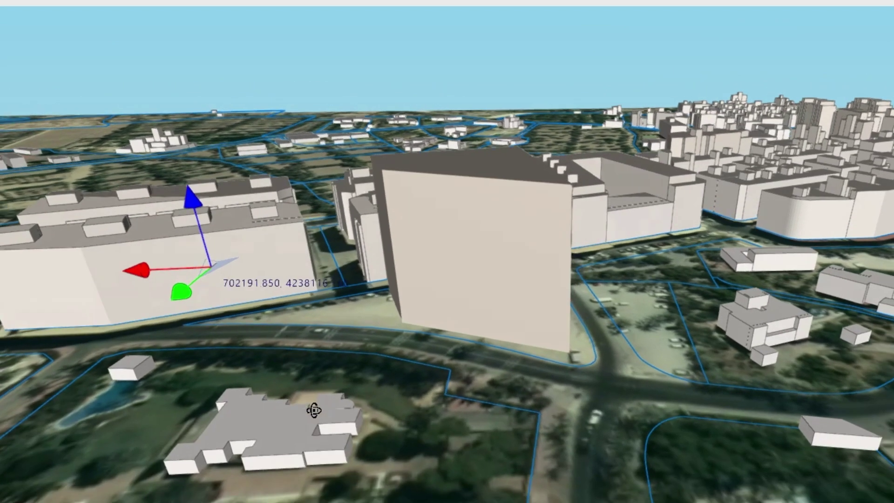
scroll(314, 410, down, 3)
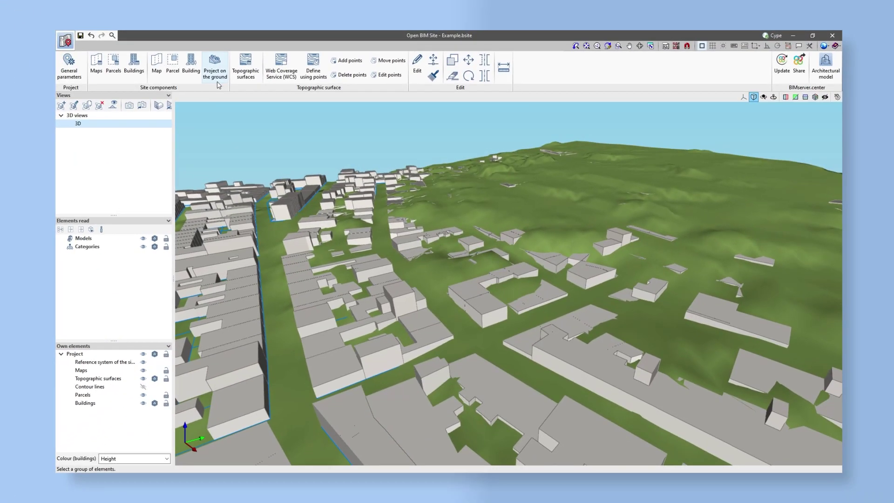
- Project the parcels and buildings onto the visible terrain and begin sharing the site as Site
click(217, 74)
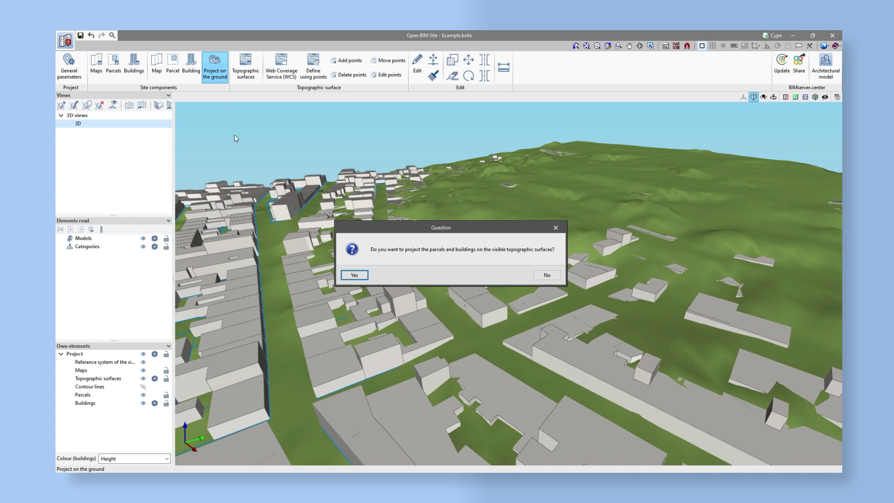
click(355, 275)
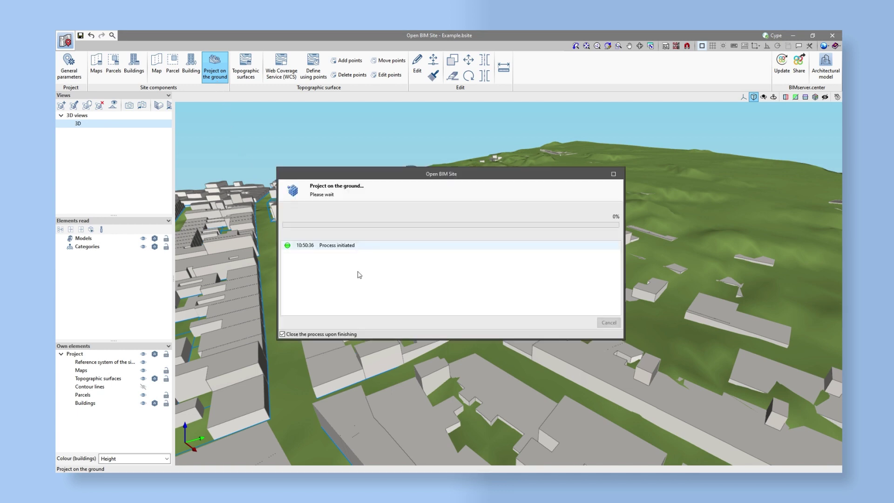
middle_drag(296, 128, 339, 128)
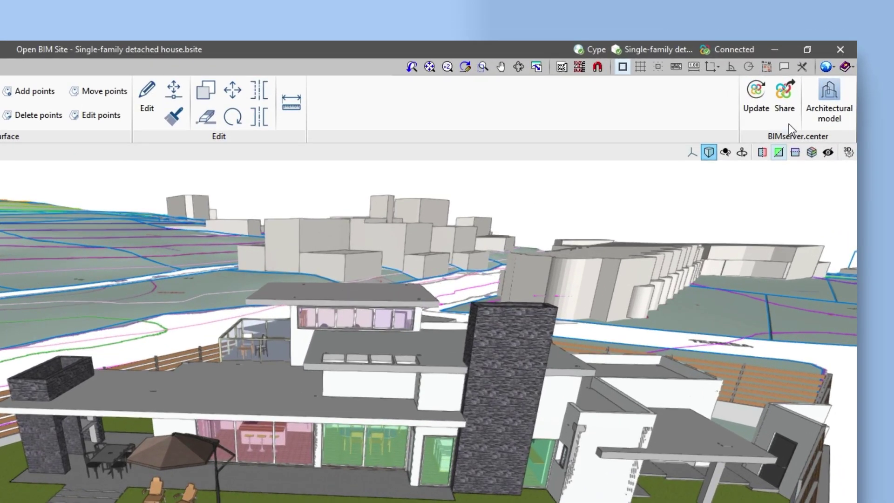
click(799, 70)
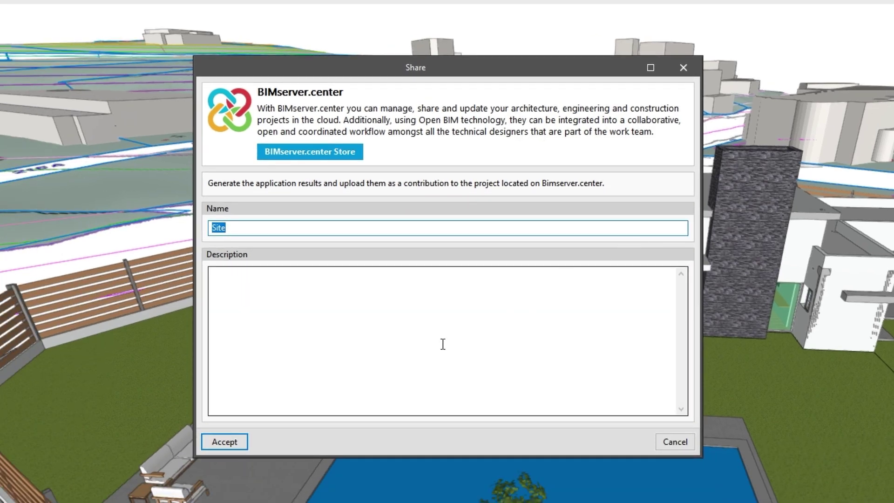
- Publish the Site contribution, check its details, and start a CYPE Architecture model from it
click(269, 404)
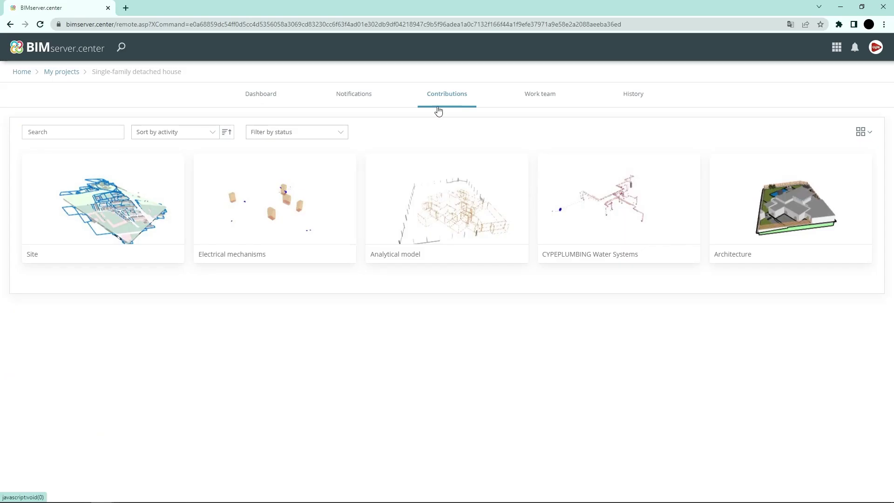
click(126, 213)
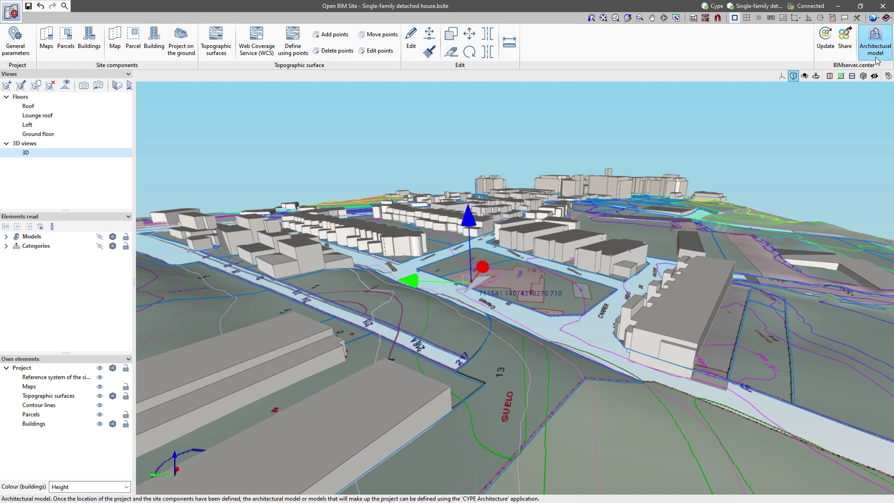
click(875, 47)
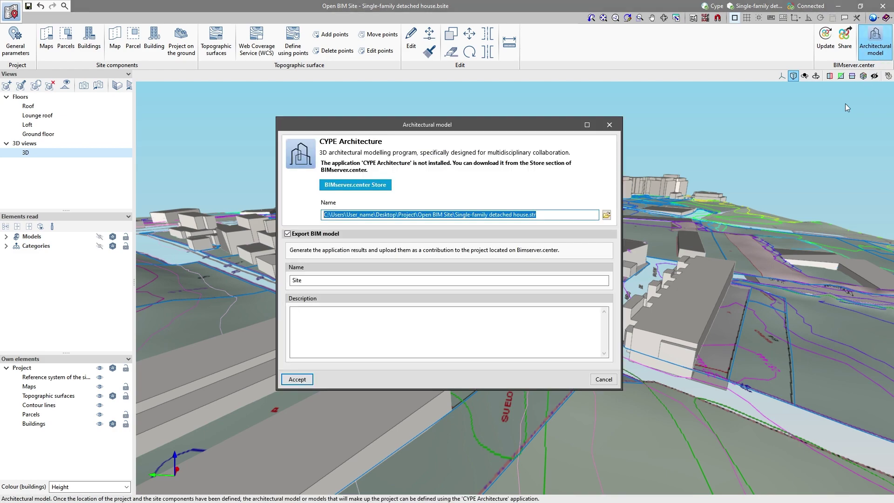
click(294, 381)
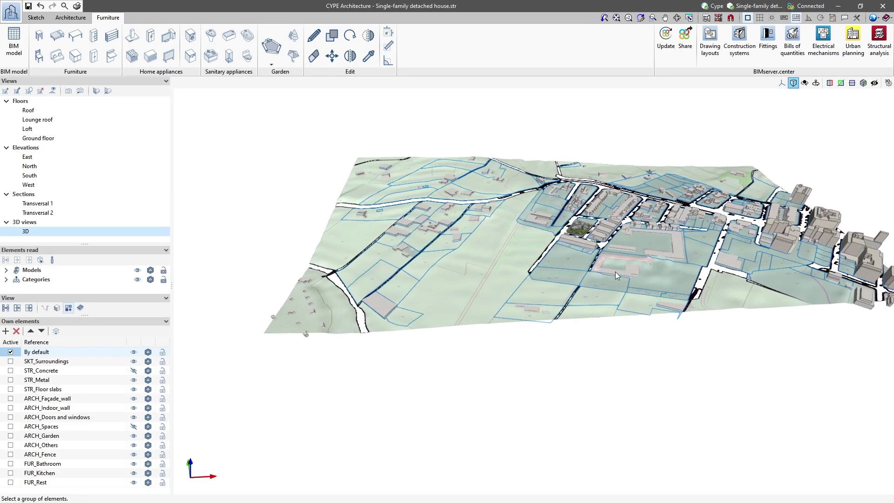
- Place parasol Shade_003 on the terrace next to the two sun loungers
scroll(576, 224, up, 10)
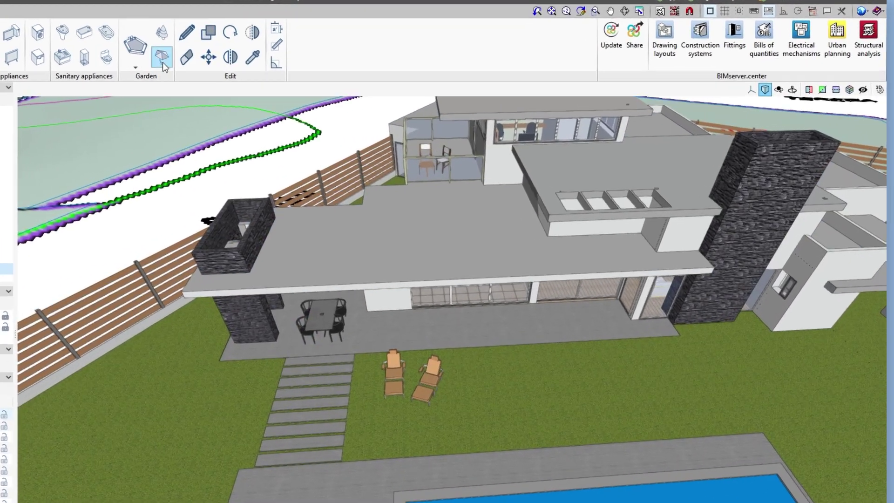
click(294, 57)
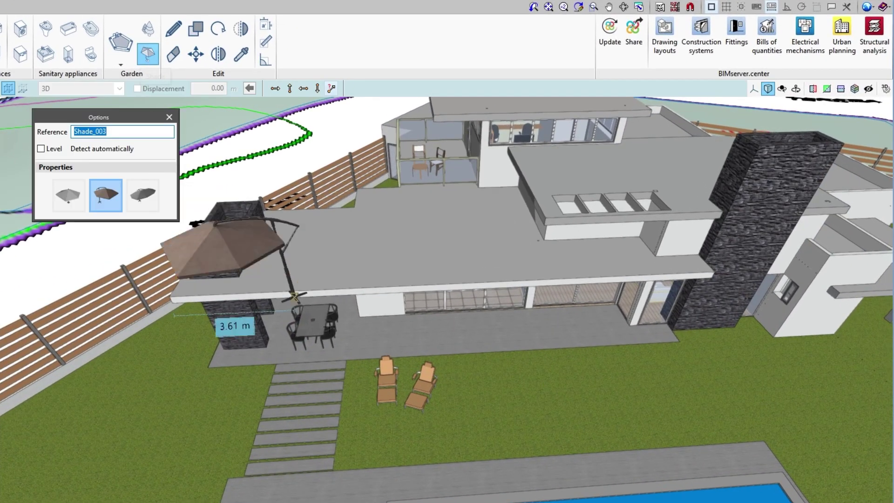
click(462, 381)
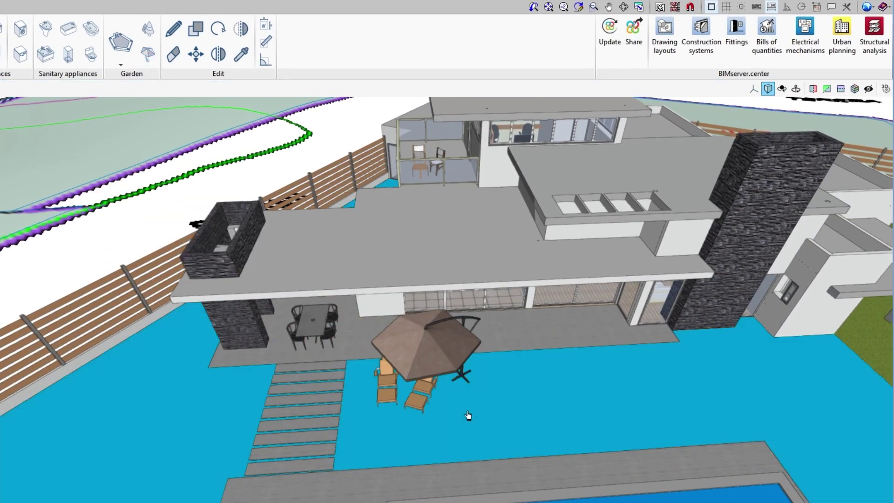
middle_drag(468, 417, 543, 384)
scroll(544, 384, down, 10)
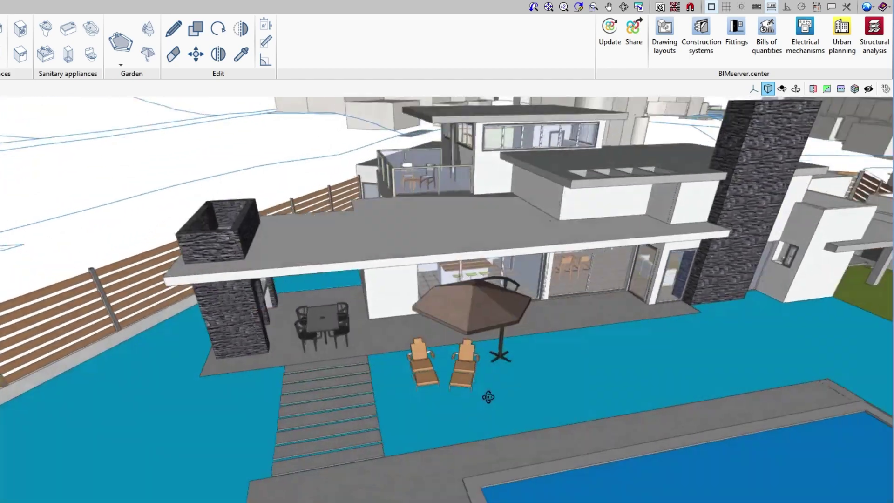